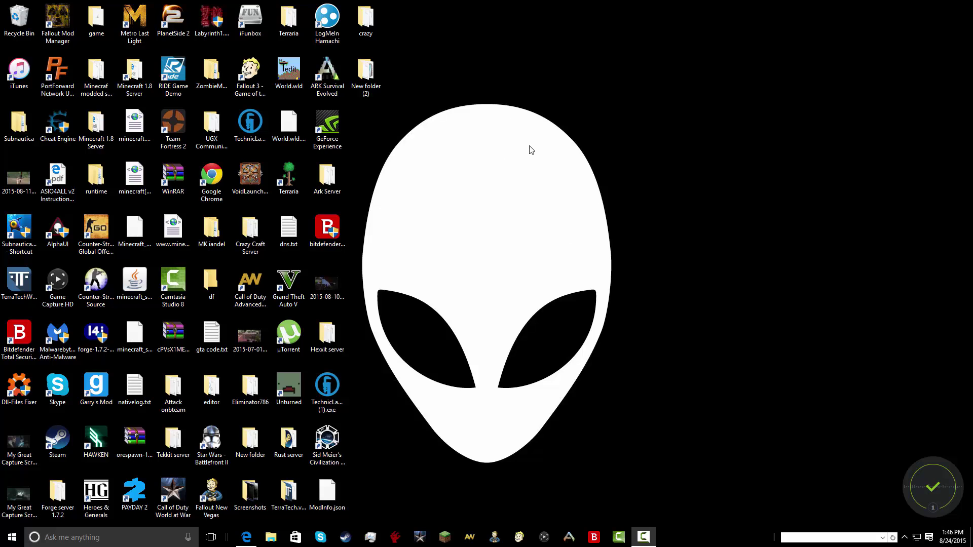
Create a desktop folder named 'test server video' and bring the Edge window back.
right_click(390, 131)
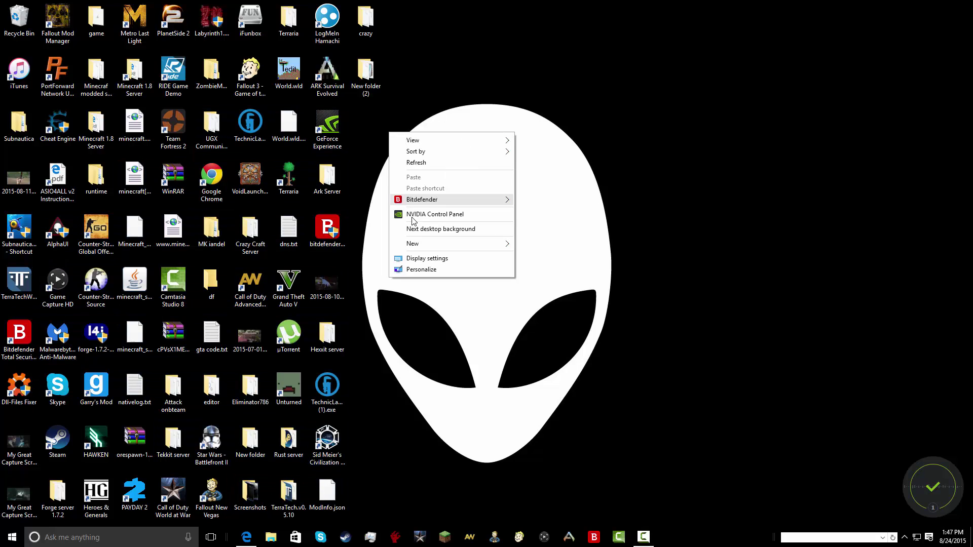
mouse_move(499, 244)
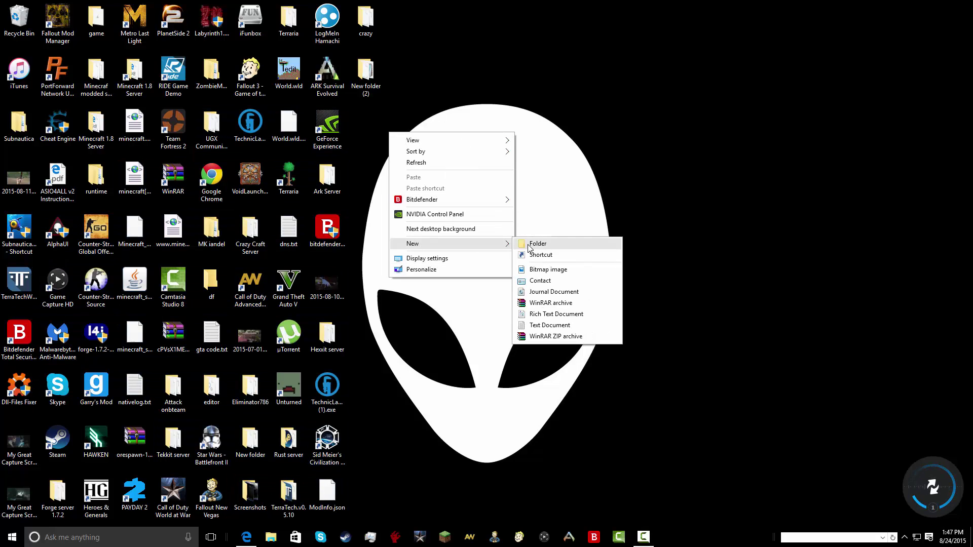
left_click(529, 244)
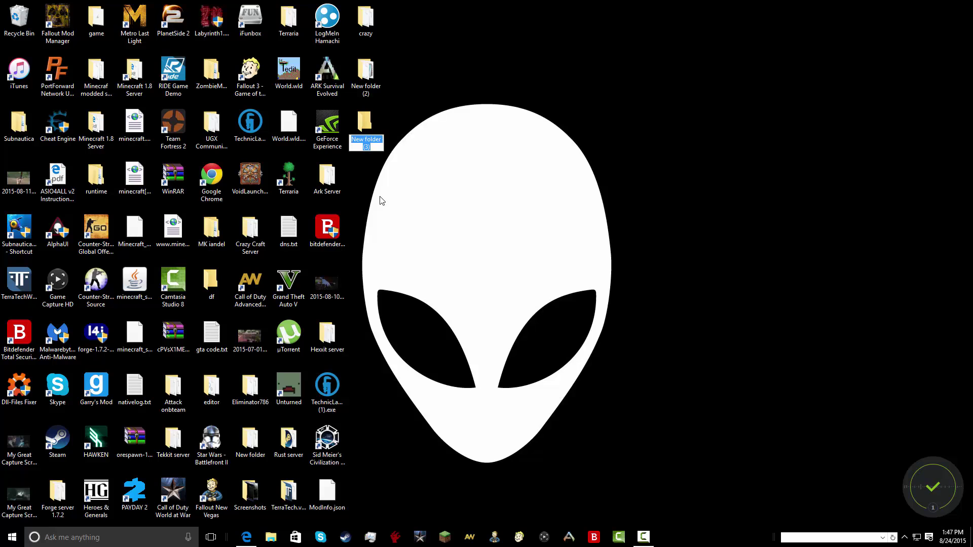
type("test")
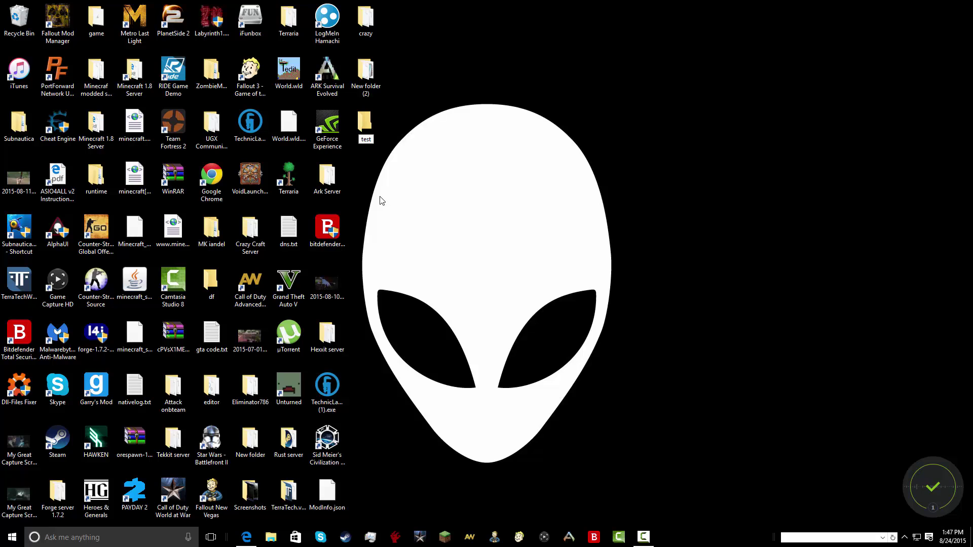
type(" server video")
key("Return")
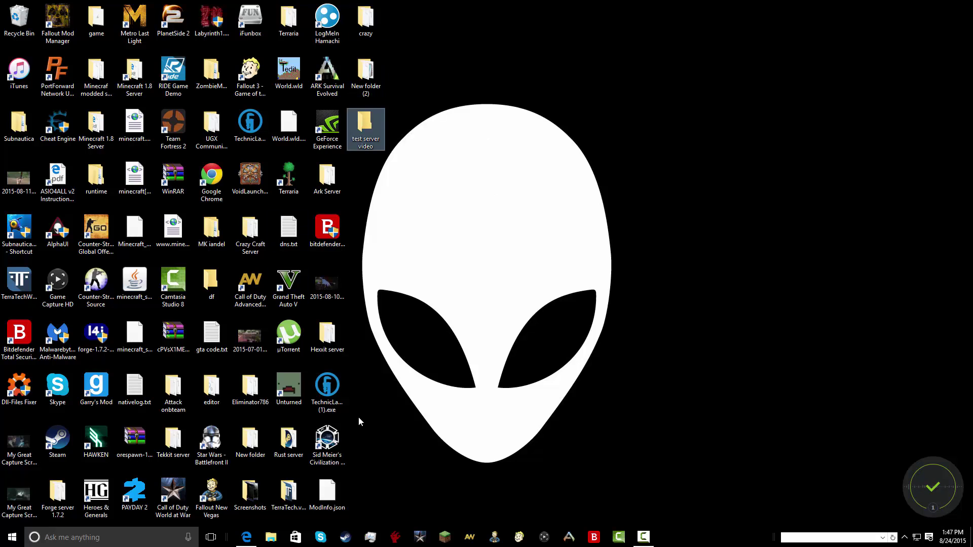
left_click(246, 537)
Search for 'Crazy craft 3.0' in a new tab and open the Void's Wrath page.
key("ctrl+t")
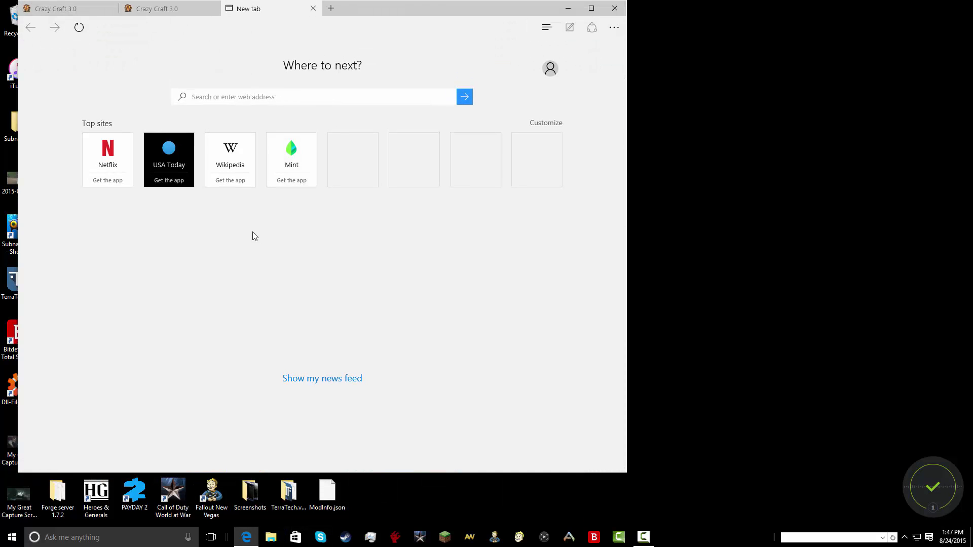
type("Crazy craft 3.0")
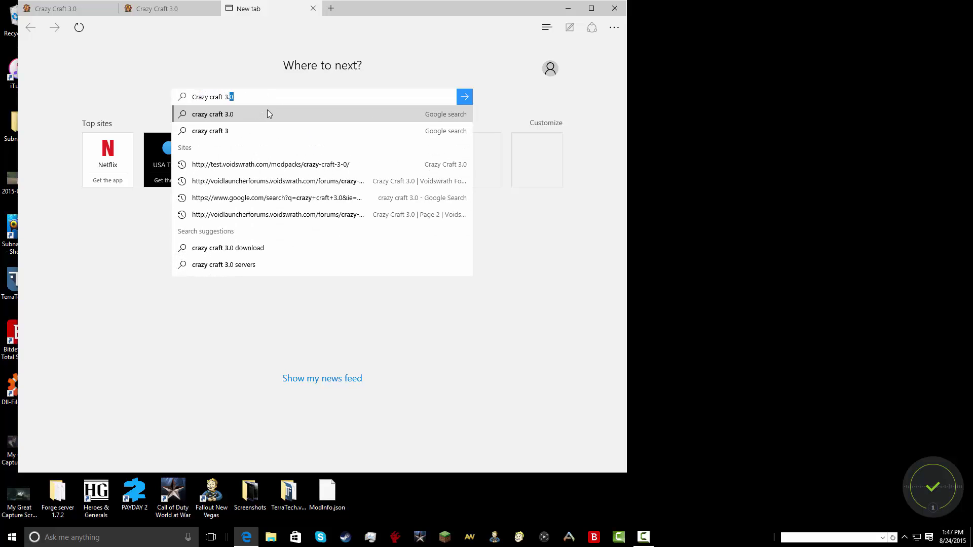
key("Return")
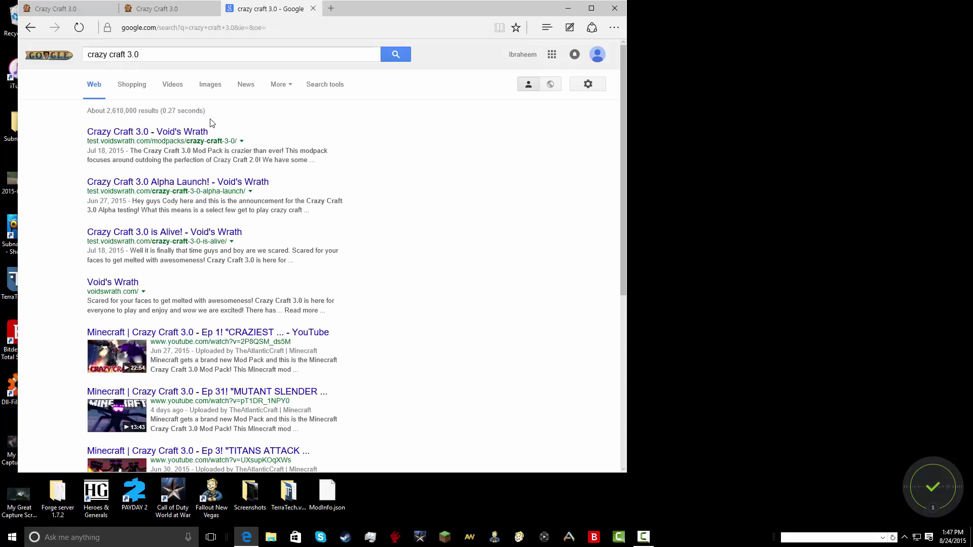
left_click(178, 133)
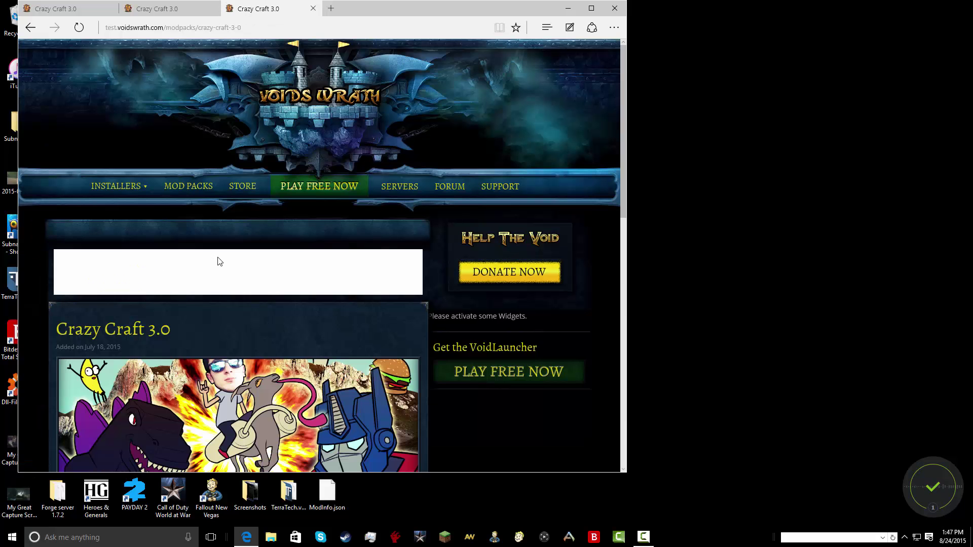
Download the Crazy Craft 3.0 server pack and move the browser window aside.
scroll(347, 341, "down", 8)
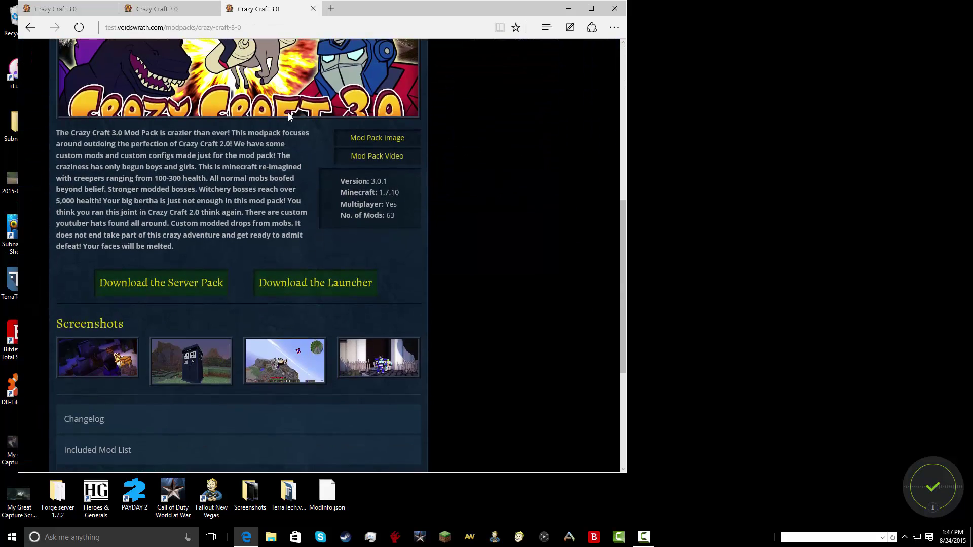
left_click(131, 290)
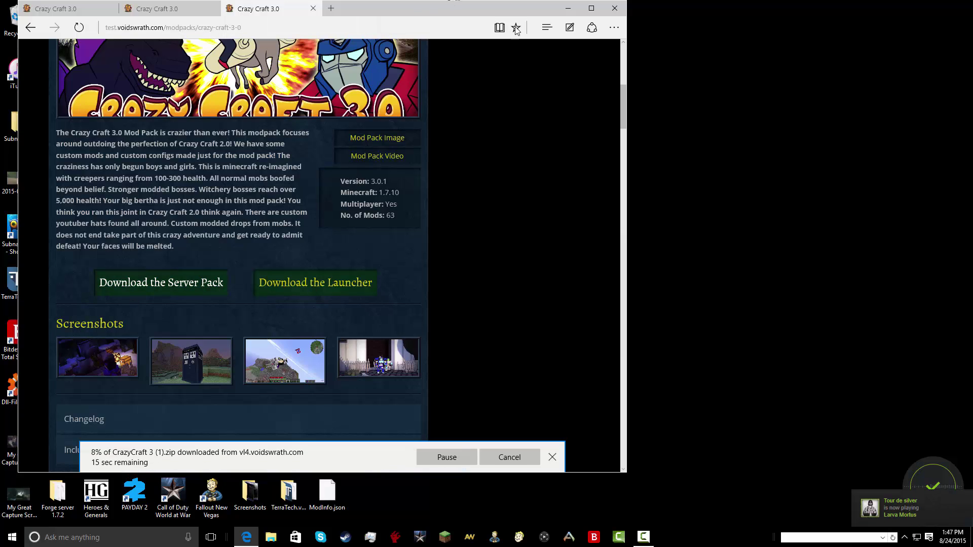
left_click_drag(456, 9, 761, 49)
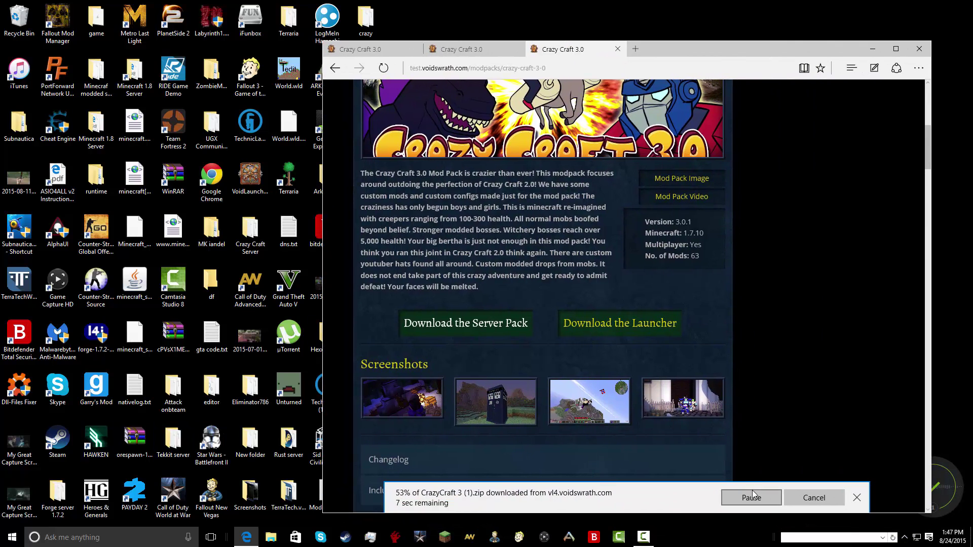
left_click_drag(723, 39, 816, 7)
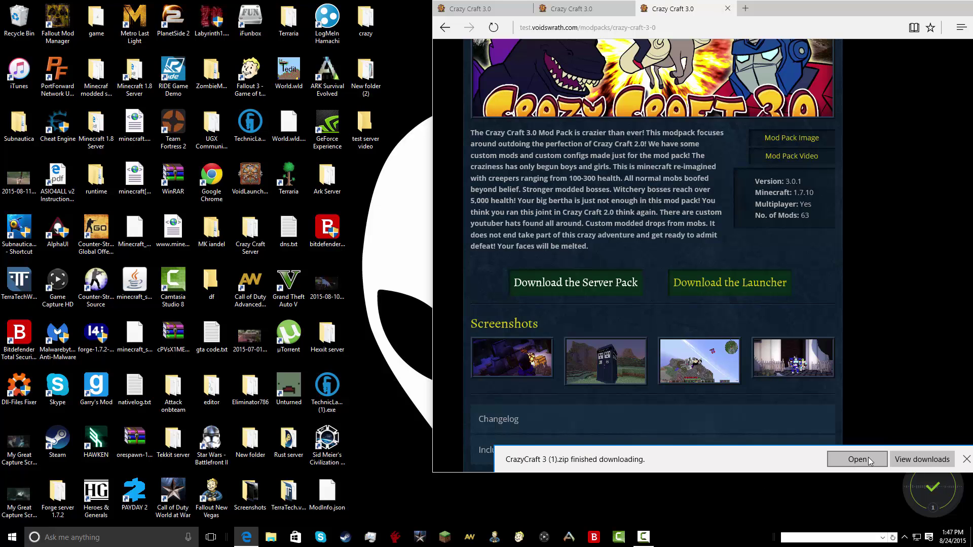
Extract CrazyCraft 3 (1).zip into the Desktop\test server video folder.
left_click(868, 457)
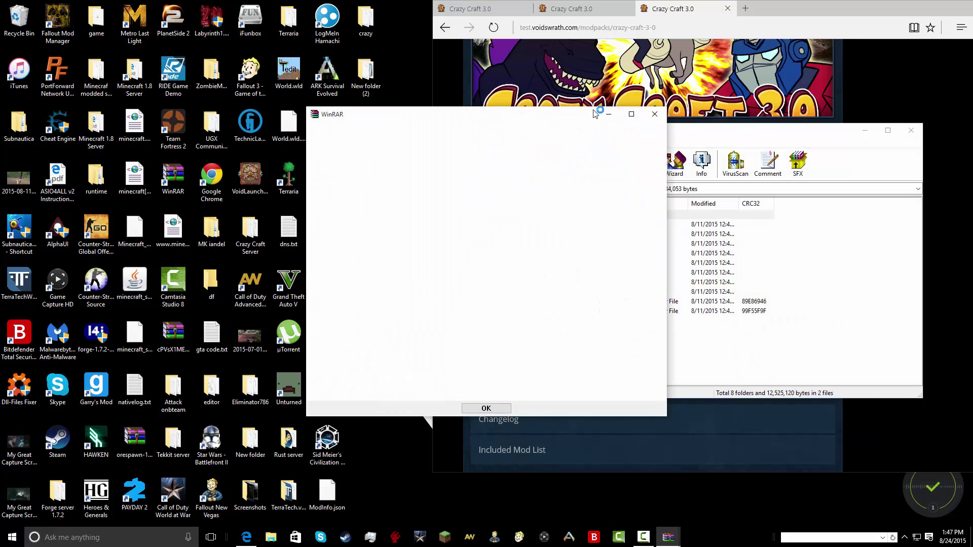
left_click(654, 112)
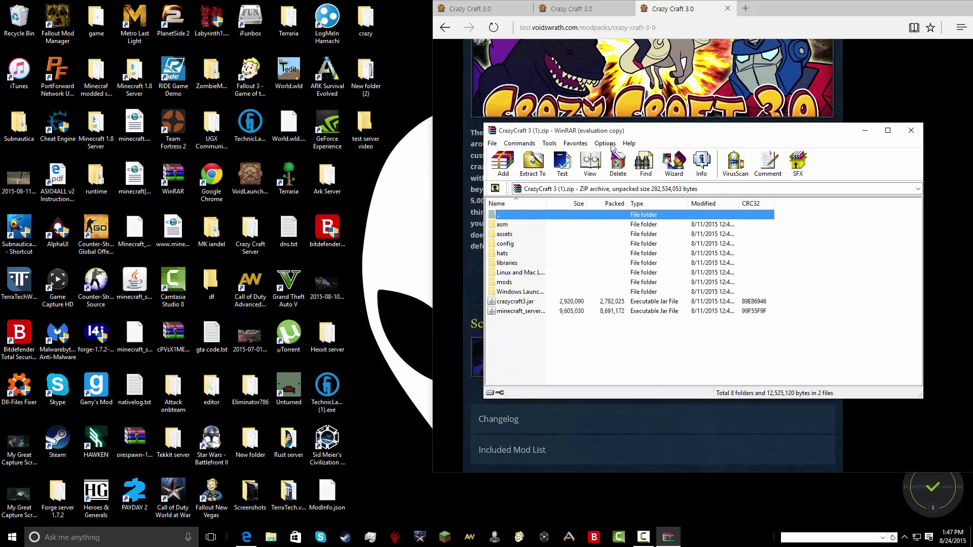
left_click(532, 162)
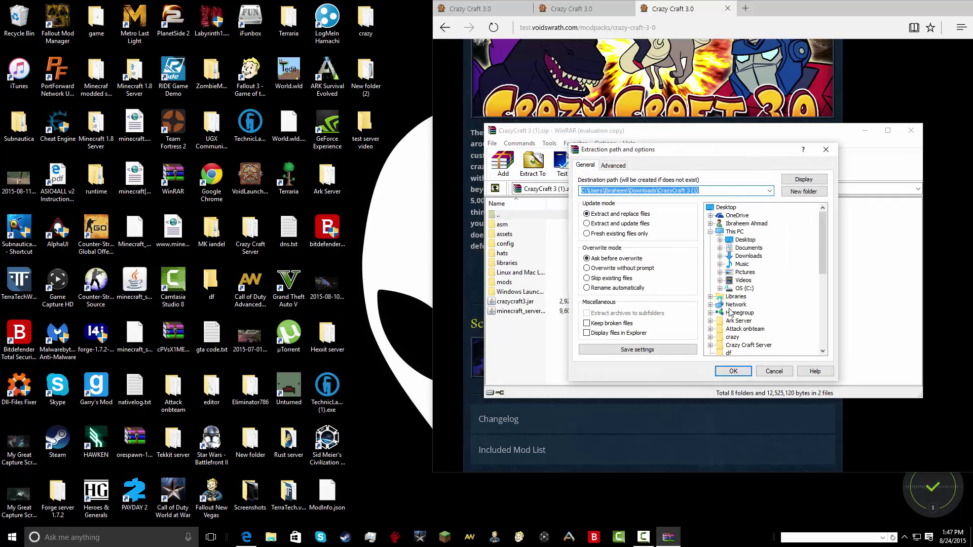
scroll(739, 322, "down", 3)
scroll(755, 332, "down", 3)
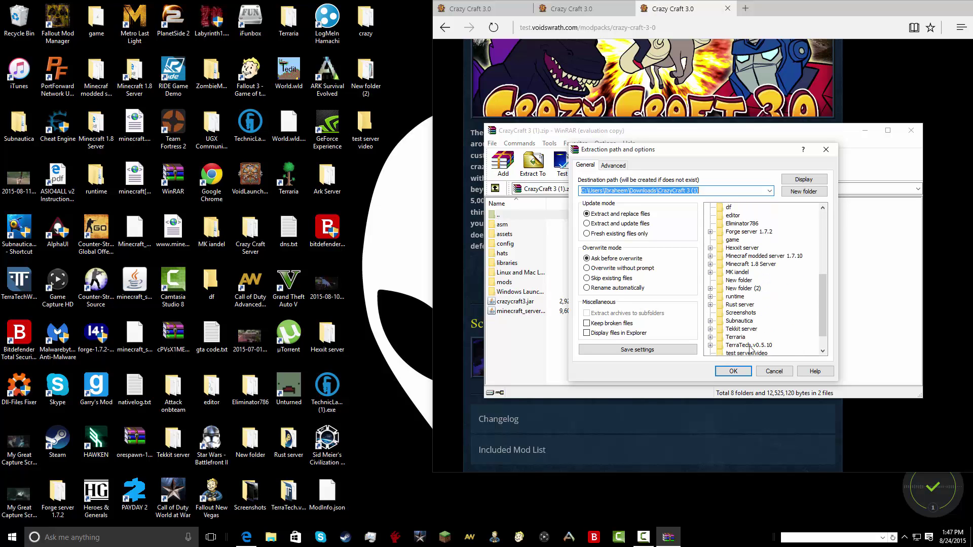
left_click(747, 353)
left_click(733, 371)
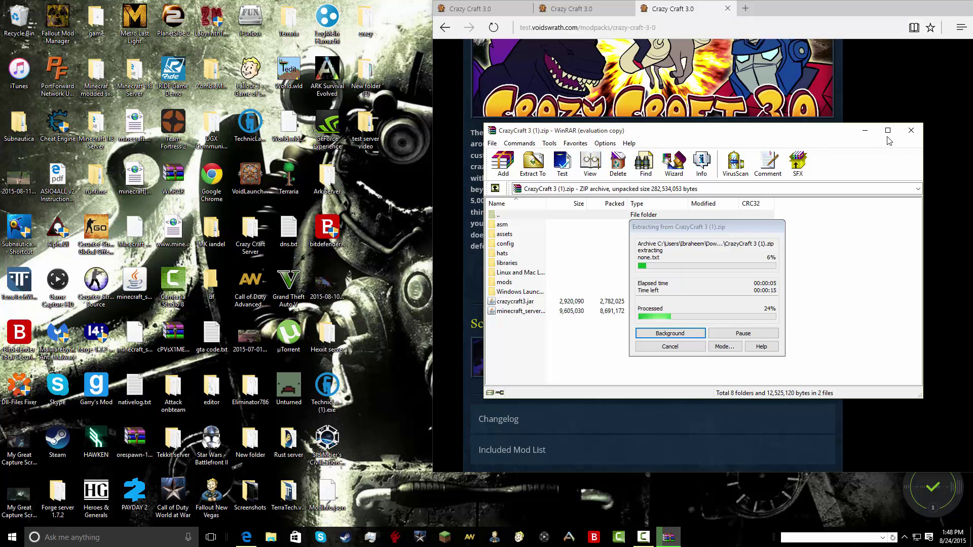
Rearrange the browser and WinRAR windows to uncover the desktop icons.
left_click_drag(835, 138, 383, 96)
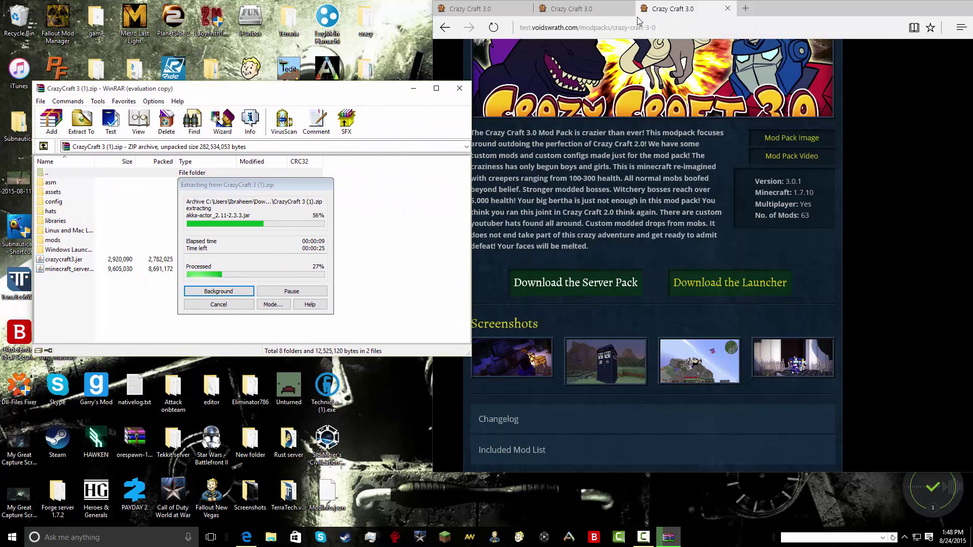
left_click(806, 10)
left_click_drag(807, 8, 577, 9)
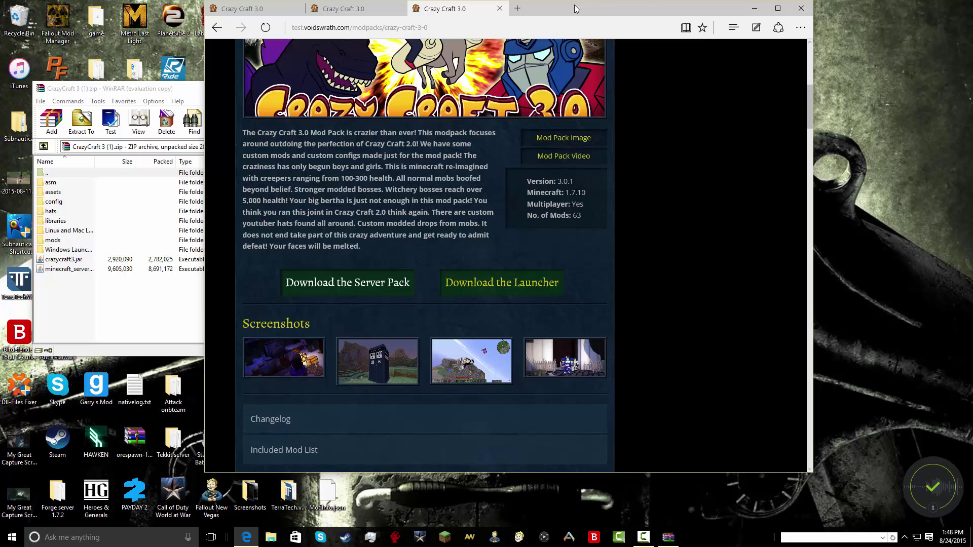
left_click(755, 8)
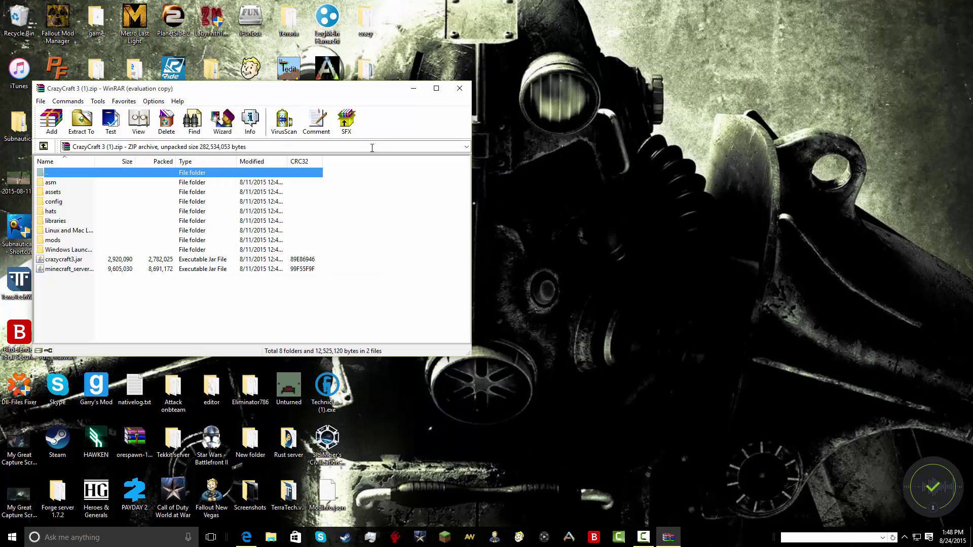
left_click_drag(299, 95, 728, 35)
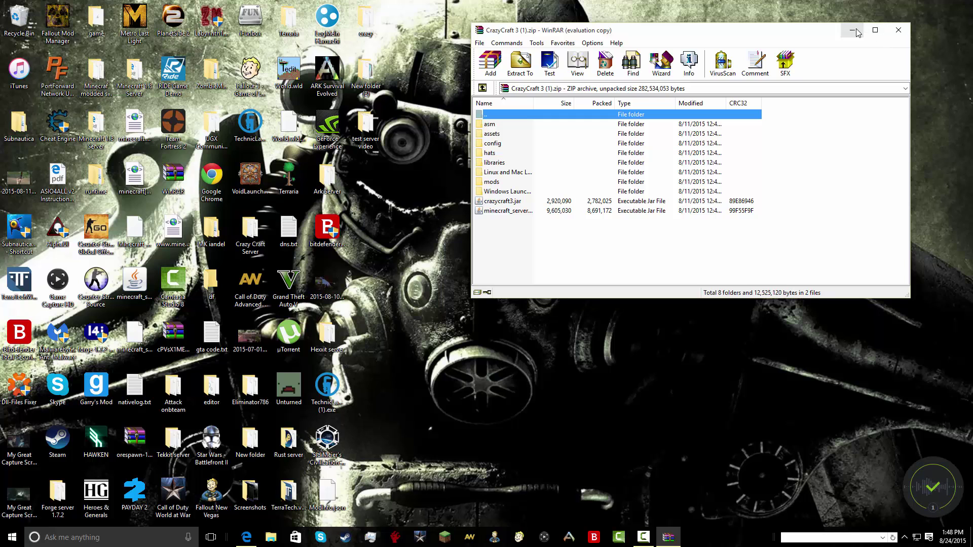
Close WinRAR and browse test server video, looking inside Linux and Mac Launch Helpers.
left_click(898, 31)
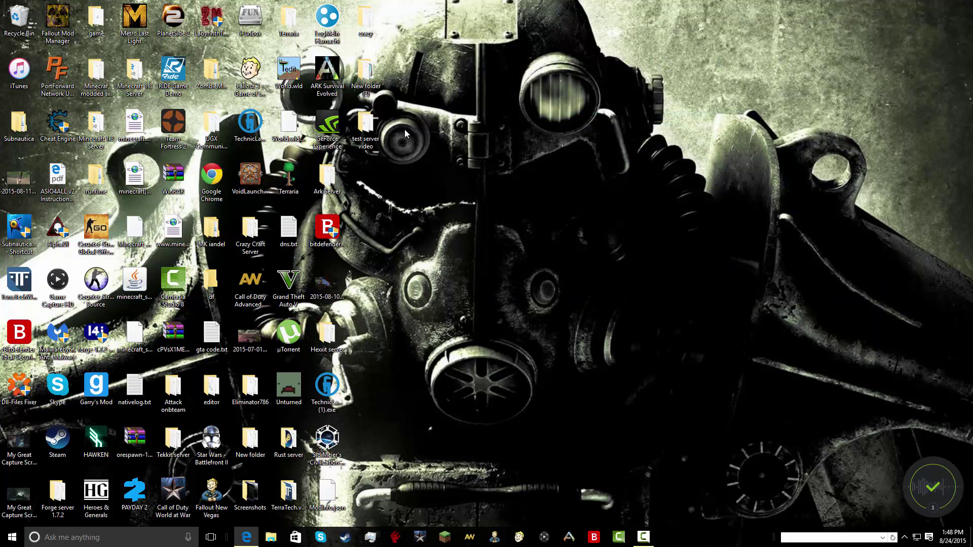
double_click(365, 124)
left_click_drag(727, 348, 664, 305)
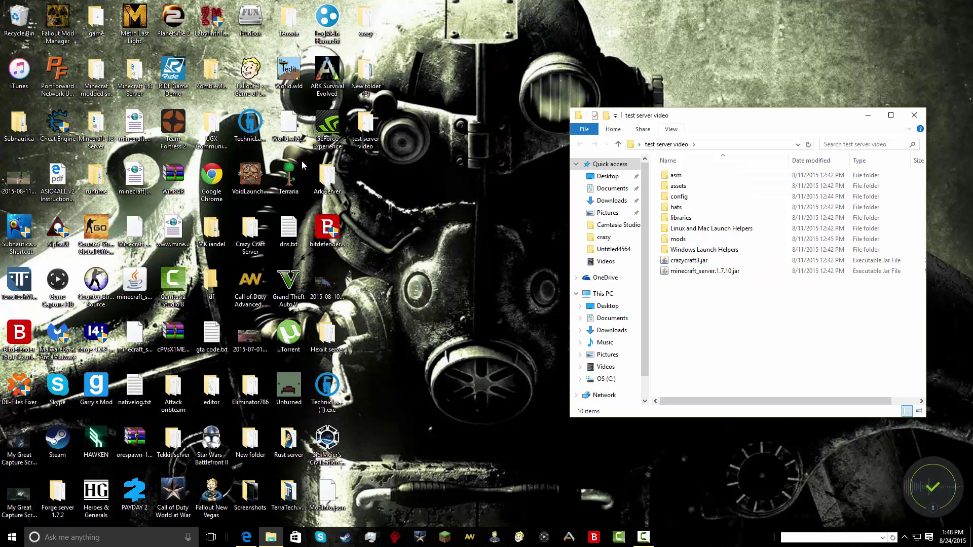
double_click(713, 230)
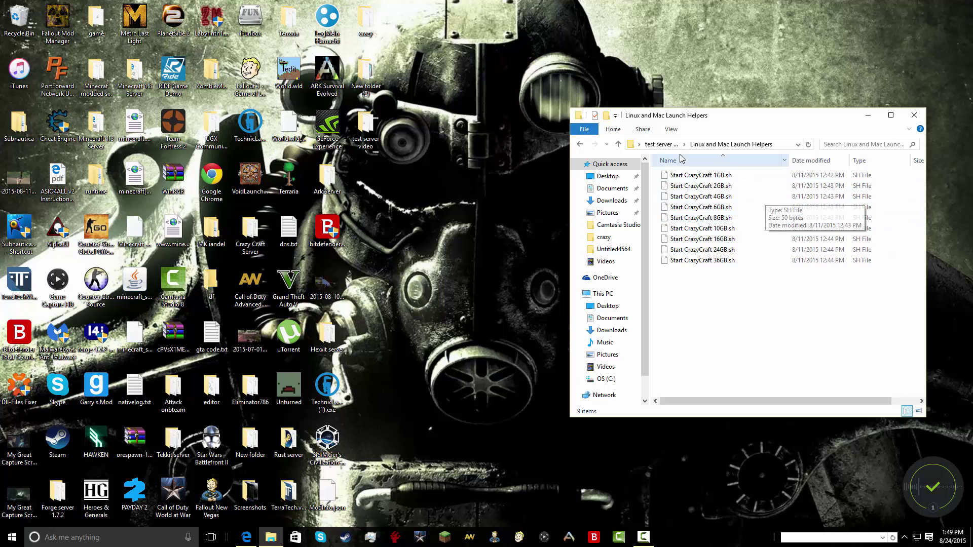
Run Start CrazyCraft 6GB.bat from Windows Launch Helpers, allowing the security warning.
key("alt+Up")
double_click(730, 249)
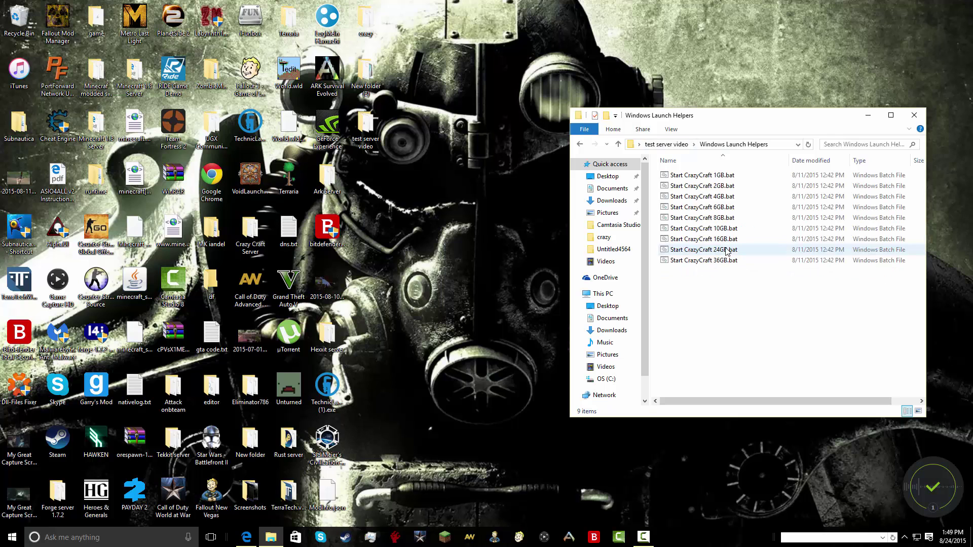
double_click(824, 207)
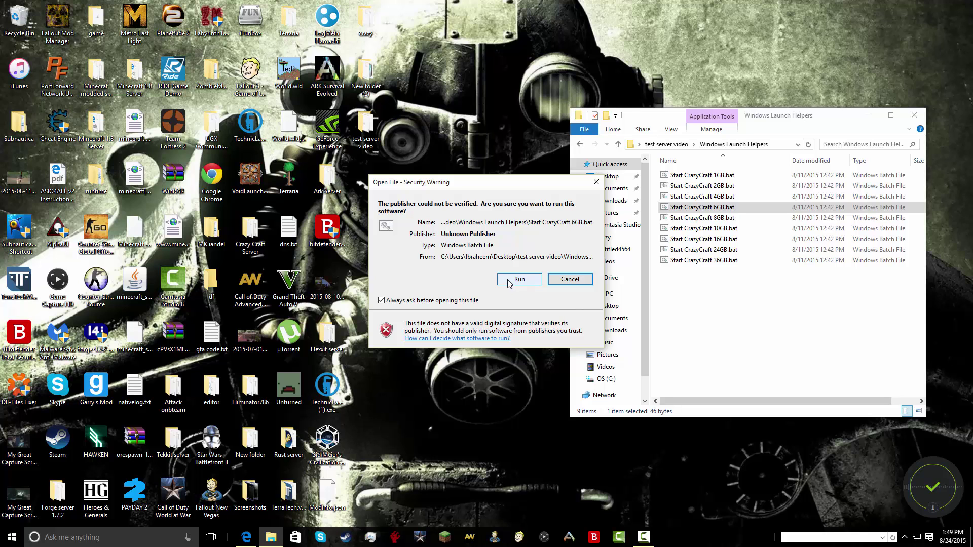
left_click(507, 280)
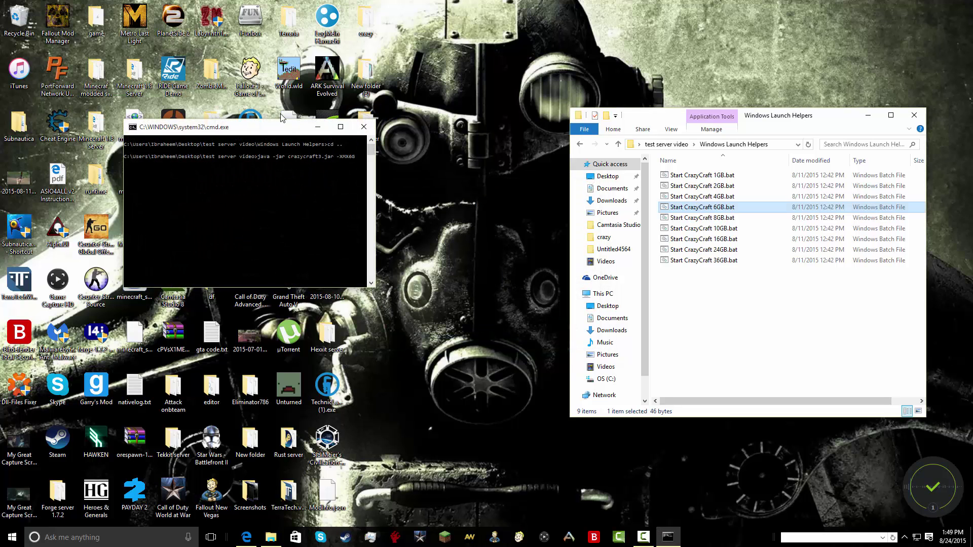
Delete the test server video folder and open crazy\Windows Launch Helpers.
left_click(914, 115)
left_click_drag(370, 113, 25, 20)
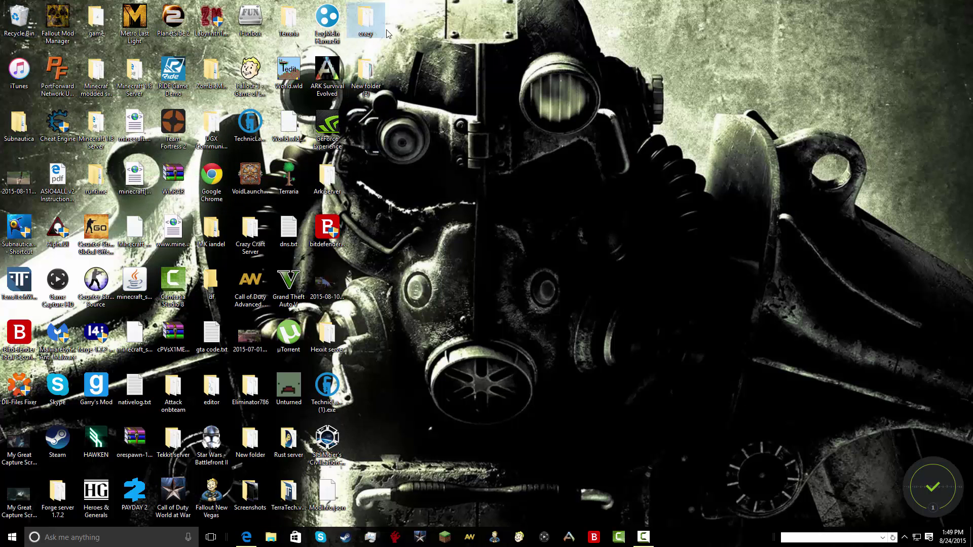
double_click(366, 18)
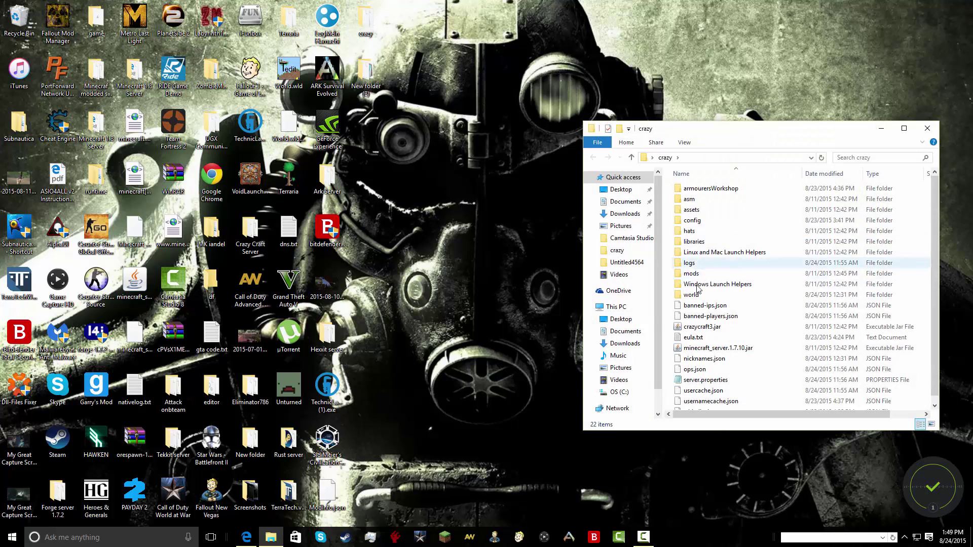
double_click(705, 284)
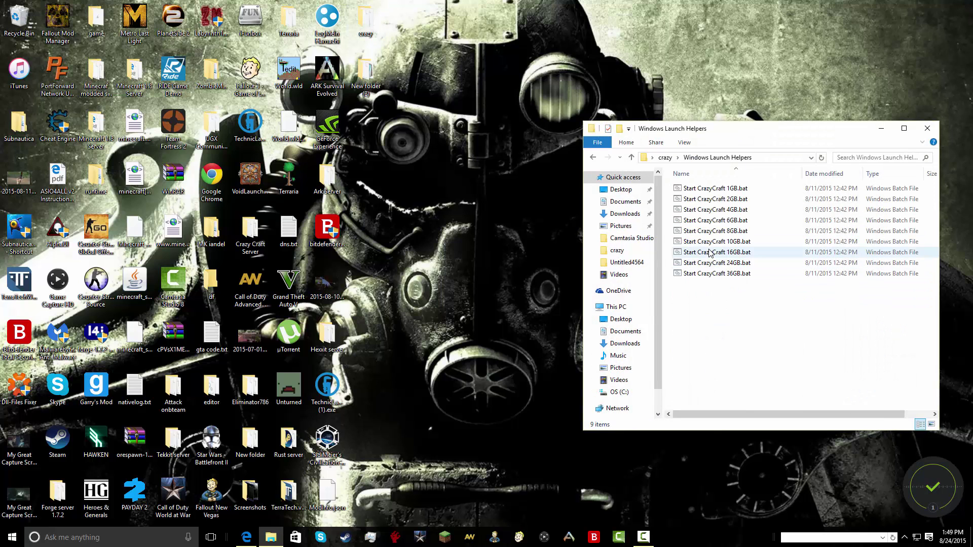
Run Start CrazyCraft 6GB.bat, allow it, then close the server console.
double_click(698, 222)
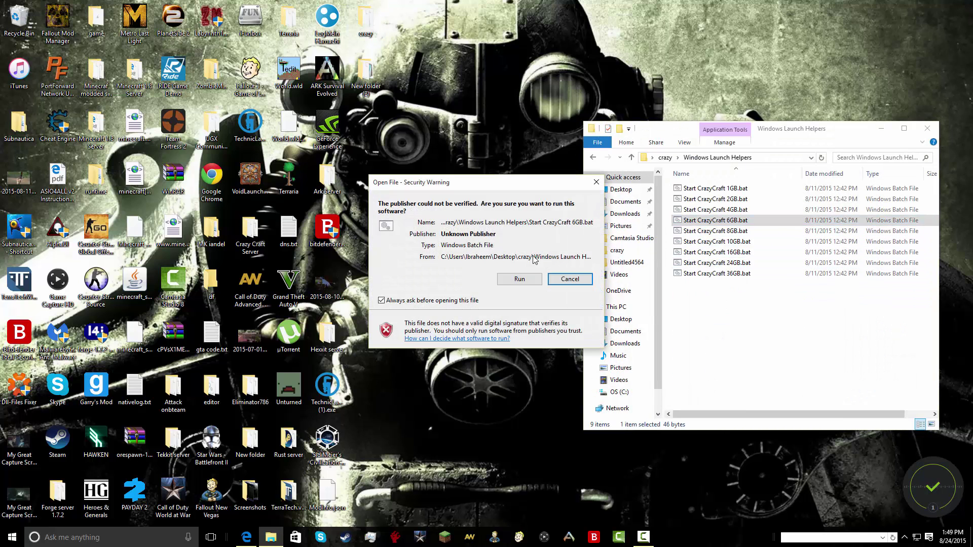
left_click(515, 280)
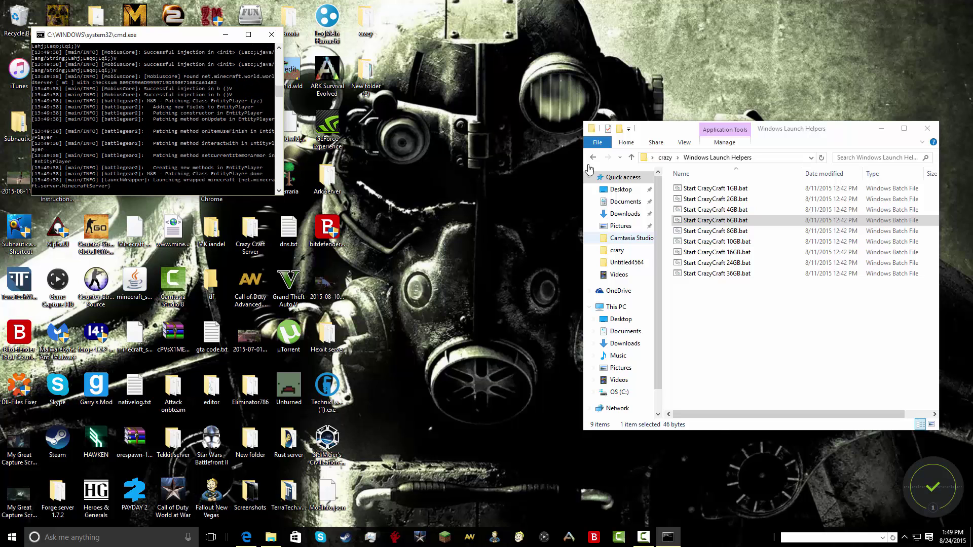
left_click(262, 32)
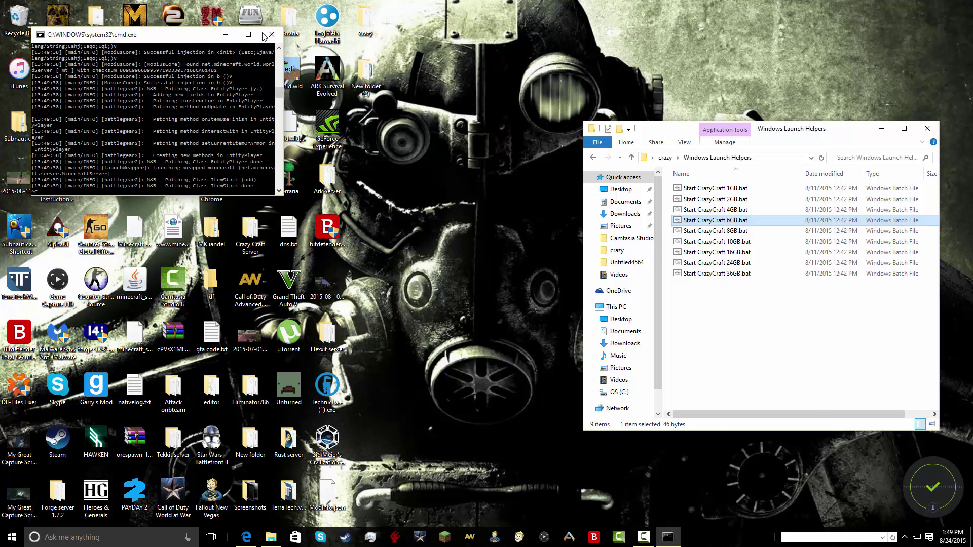
Check that eula.txt in the crazy folder reads eula=true, then return to Windows Launch Helpers.
left_click(665, 158)
scroll(712, 309, "down", 1)
double_click(702, 331)
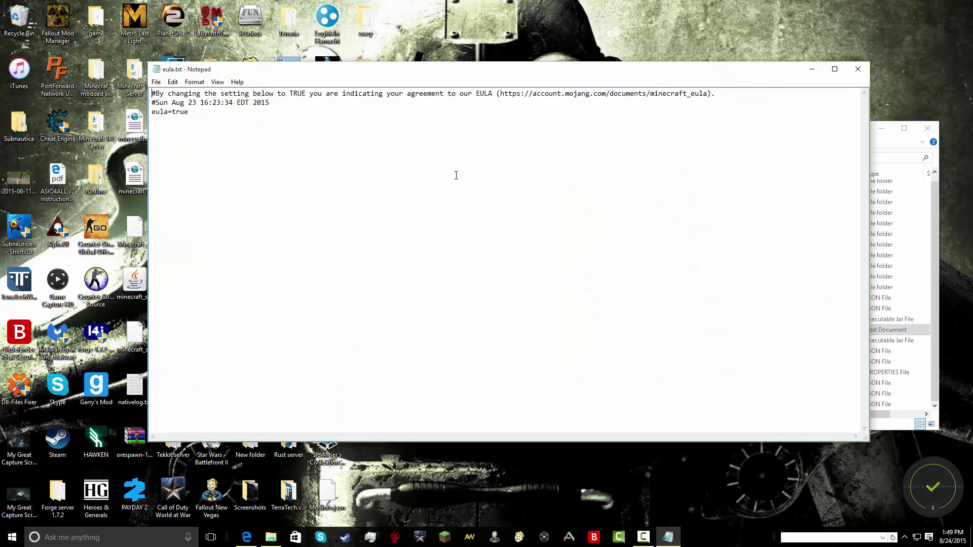
double_click(177, 113)
left_click(208, 111)
left_click(858, 69)
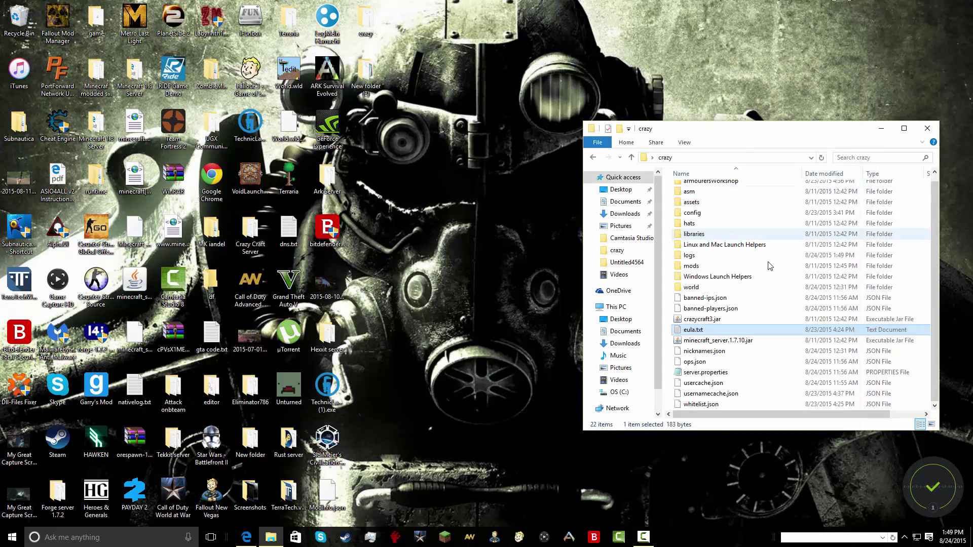
double_click(717, 276)
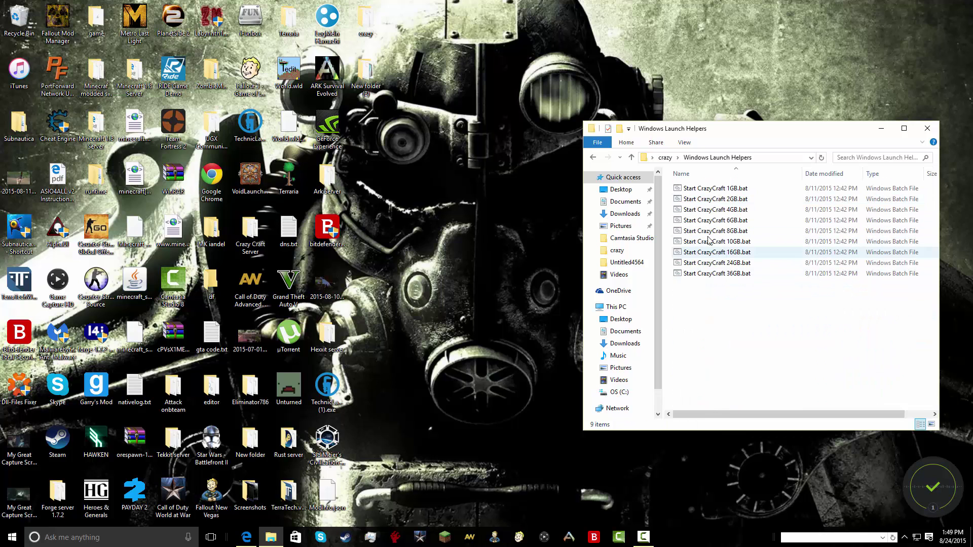
Go up to the crazy folder, close Explorer, and deselect the crazy icon on the desktop.
left_click(666, 158)
scroll(809, 293, "down", 1)
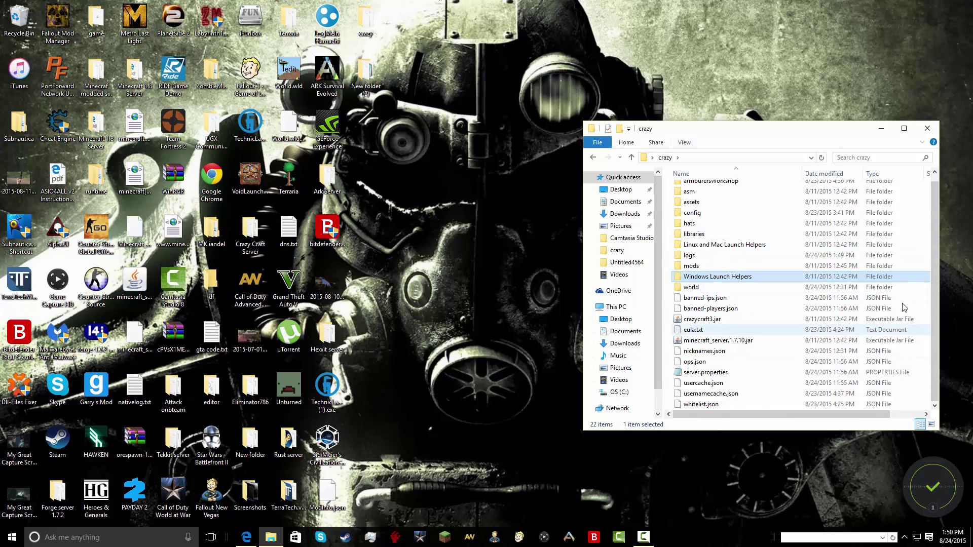
left_click(927, 128)
left_click_drag(374, 21, 396, 21)
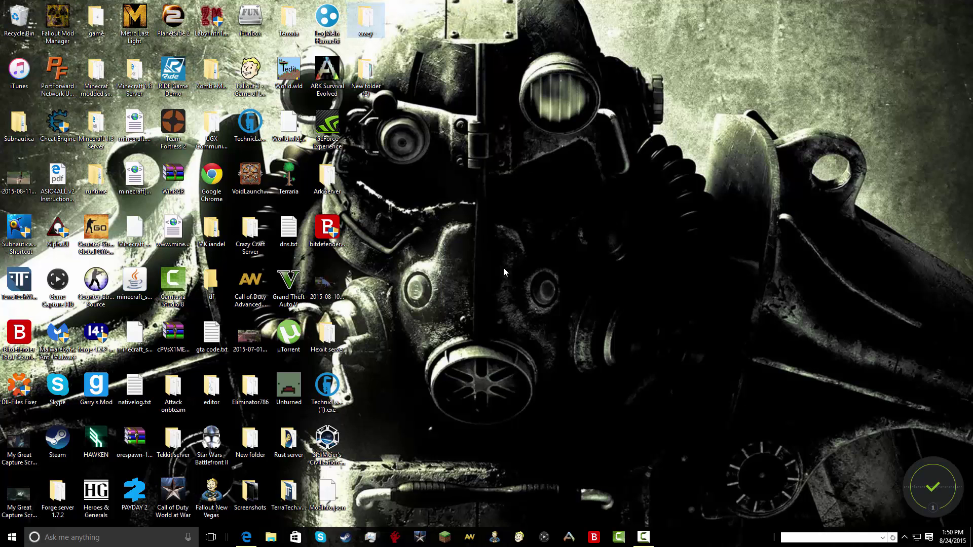
left_click_drag(959, 1, 403, 493)
left_click_drag(958, 25, 425, 474)
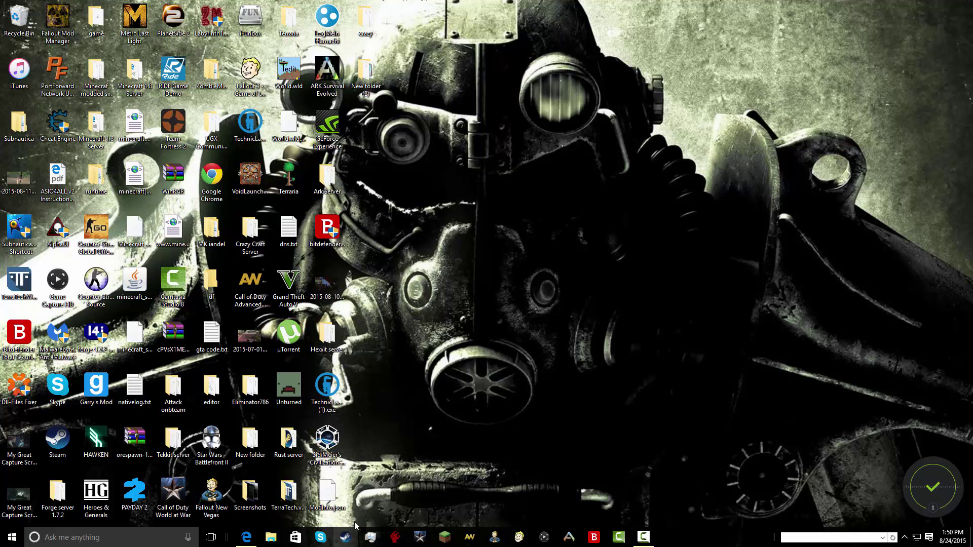
Launch VoidLauncher from the crazy folder and sign in with the account password.
double_click(360, 25)
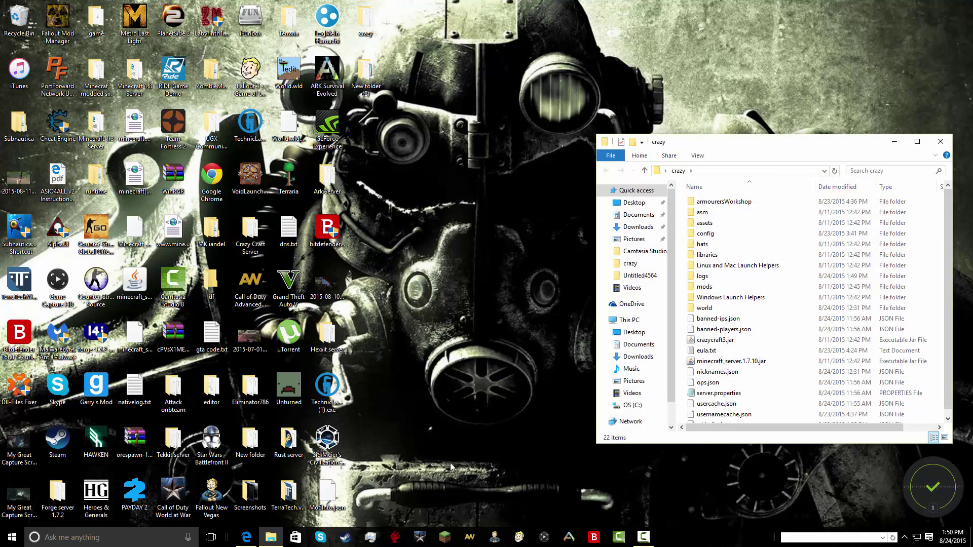
double_click(250, 177)
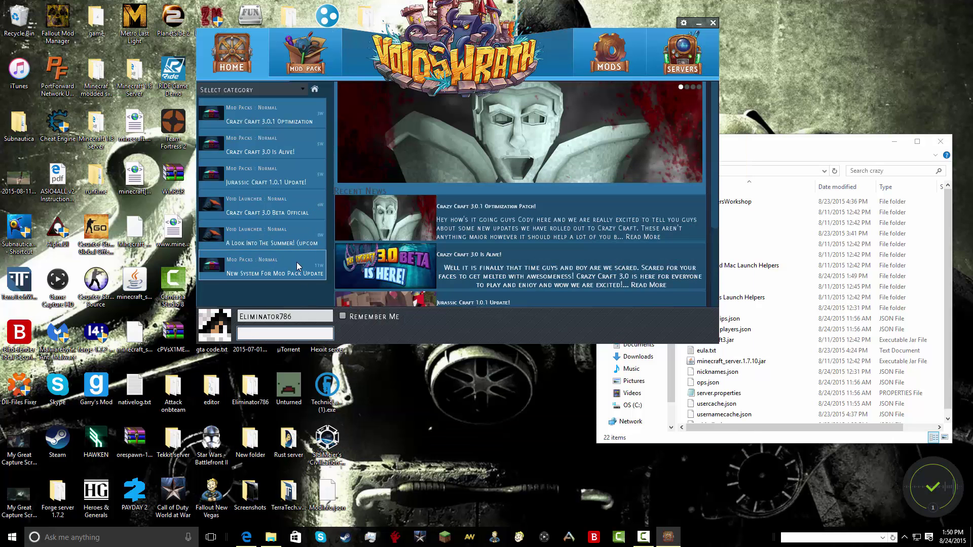
type("********")
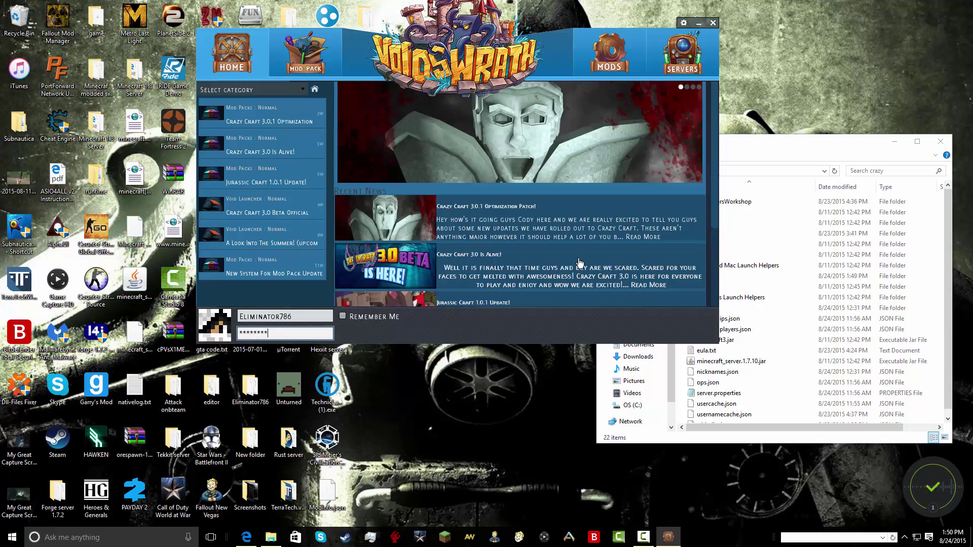
Select the CrazyCraft 3 modpack and press Play.
left_click(305, 55)
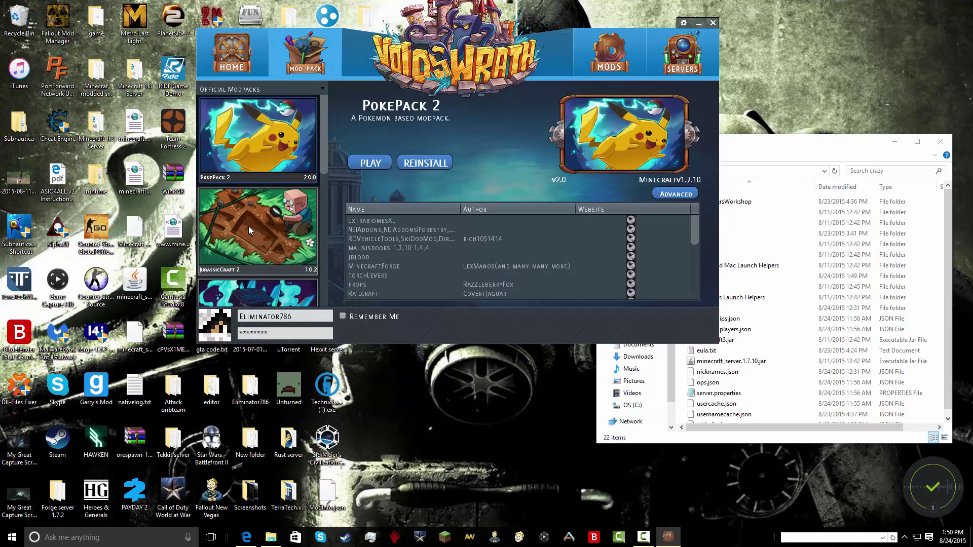
left_click(258, 292)
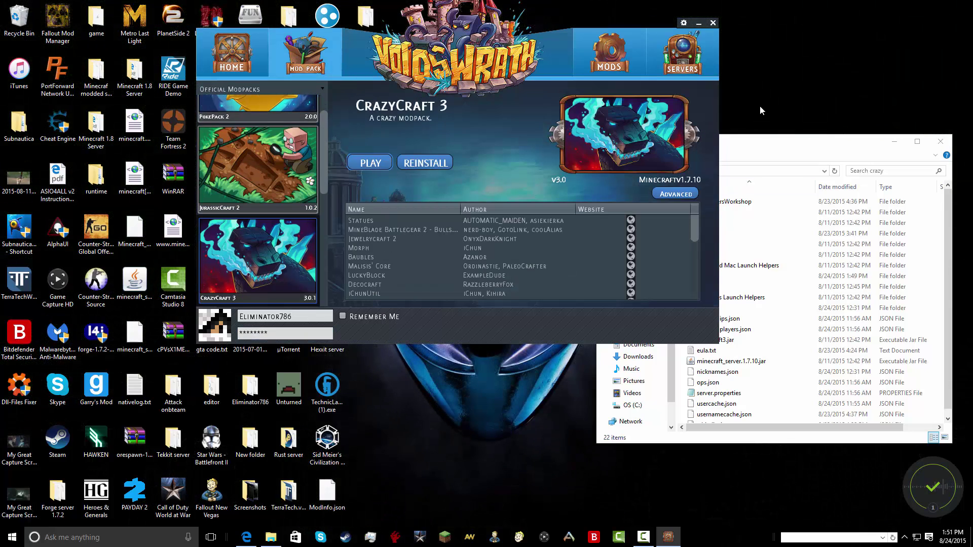
left_click(776, 147)
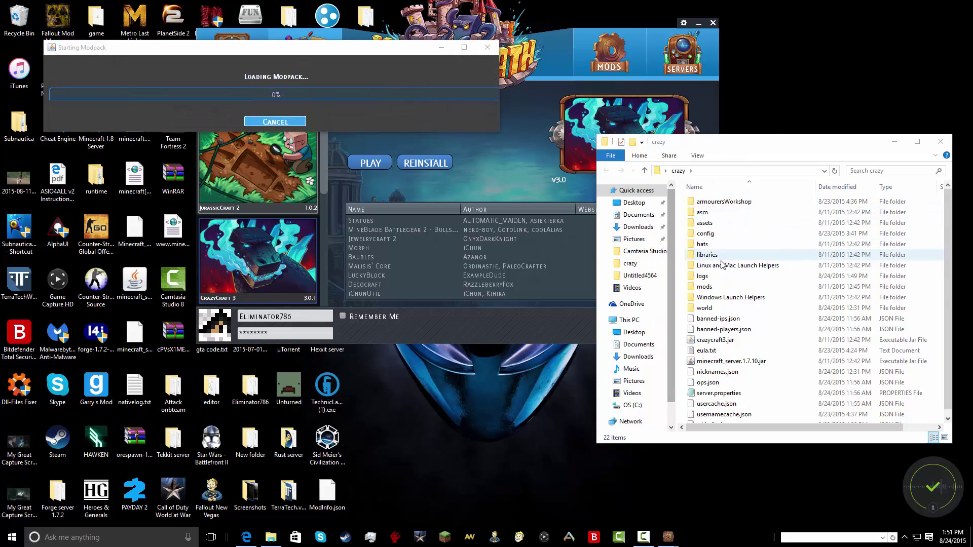
Start the server by running Start CrazyCraft 6GB.bat from Windows Launch Helpers.
double_click(744, 298)
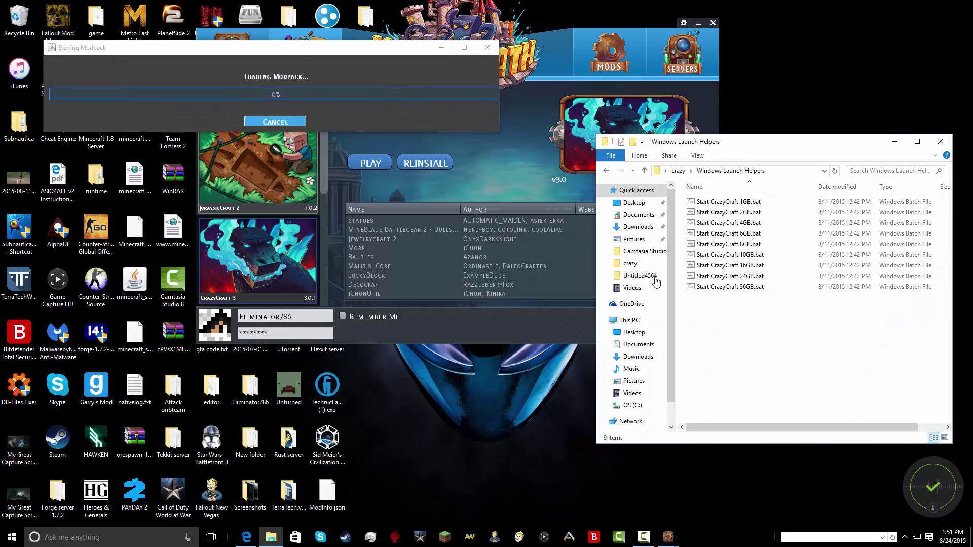
double_click(728, 233)
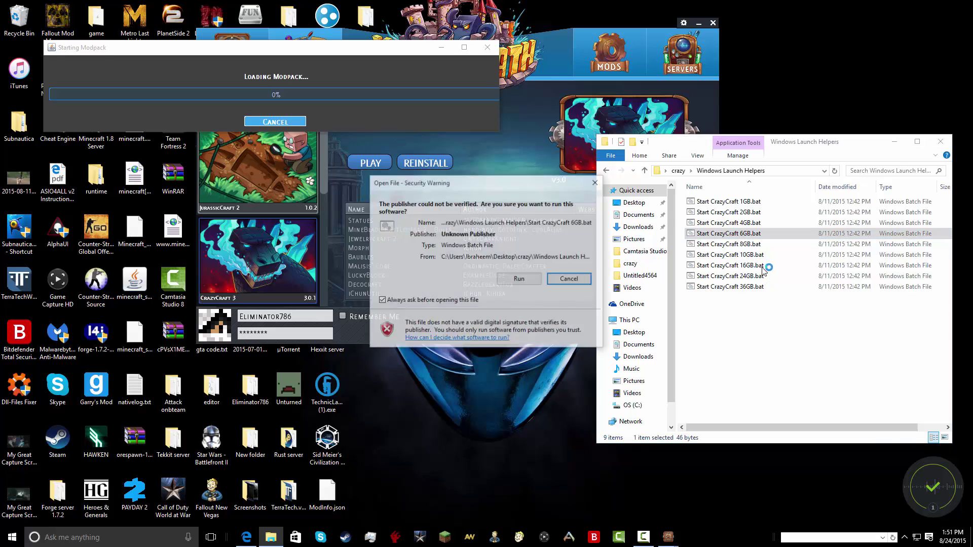
left_click(518, 280)
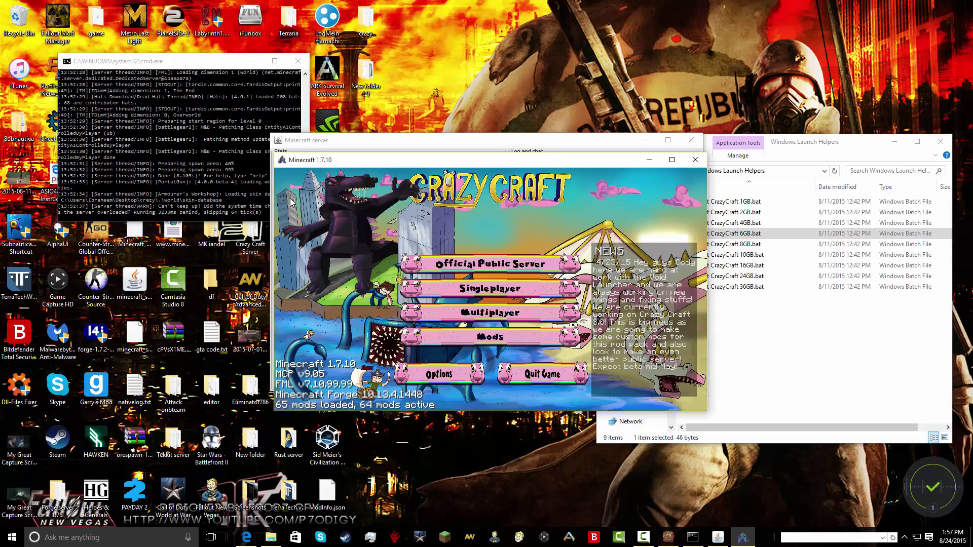
Refresh Minecraft's multiplayer list and join the local Minecraft Server entry.
left_click(170, 190)
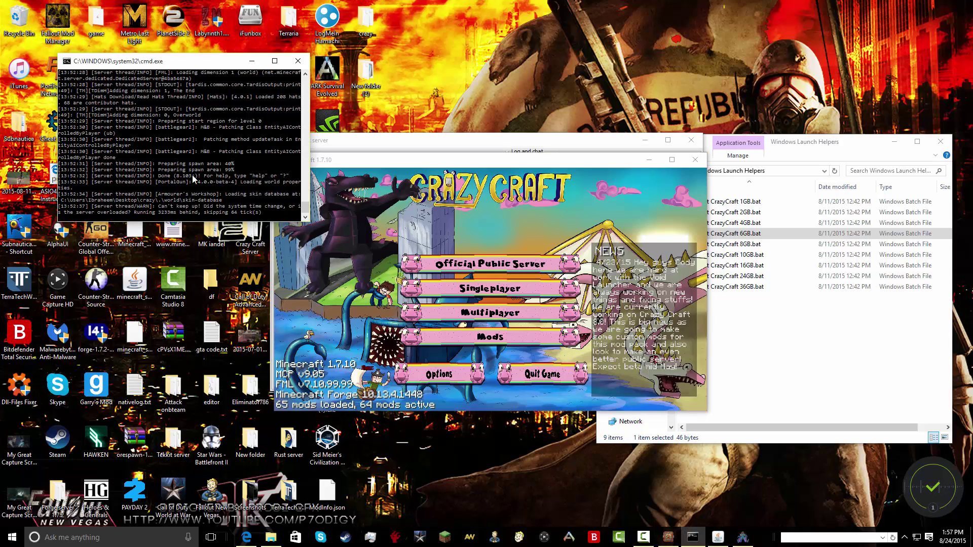
left_click(490, 312)
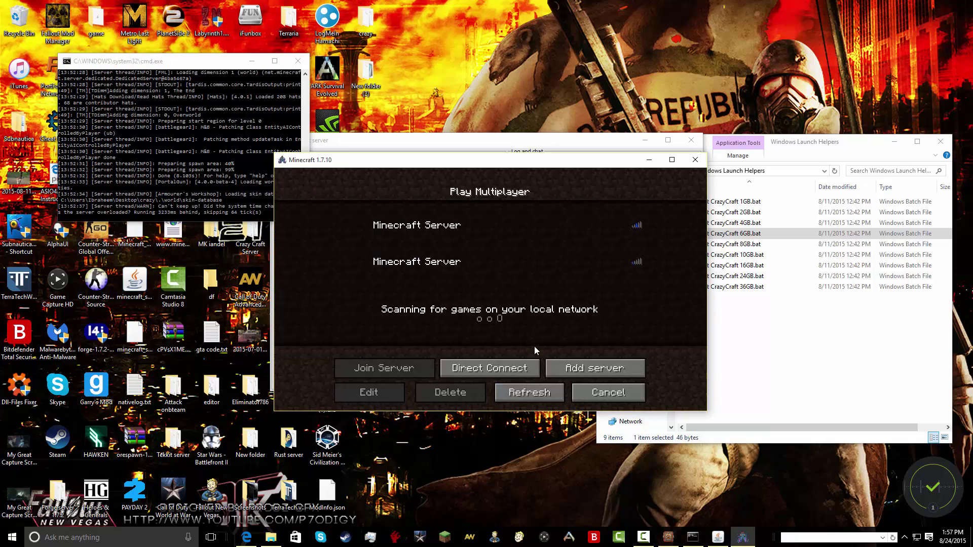
left_click(528, 393)
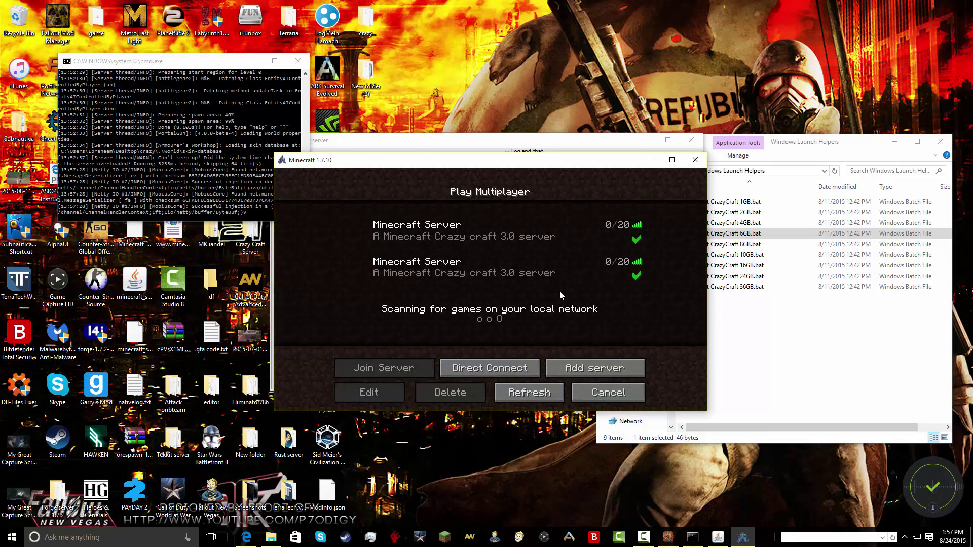
double_click(524, 269)
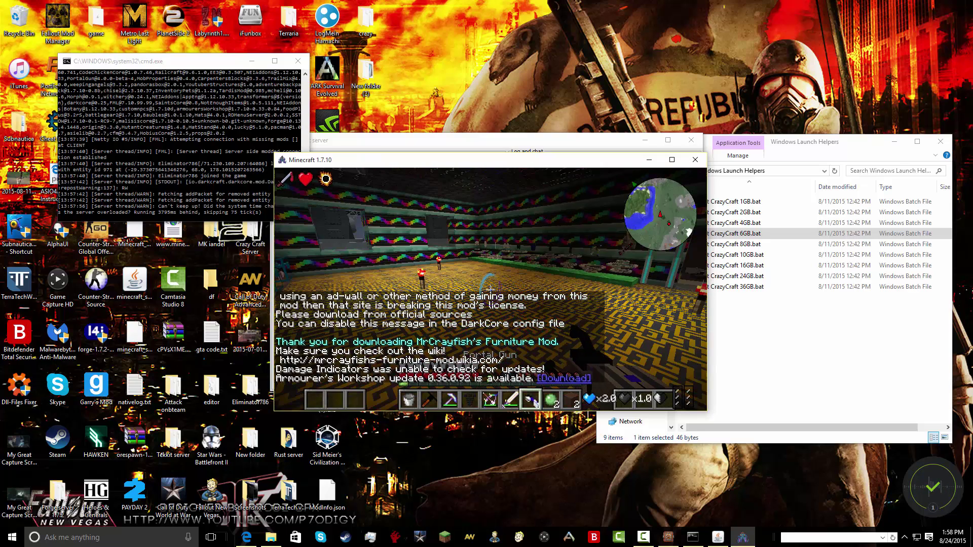
Disconnect from the Crazy Craft server in Minecraft, then enter 'stop' in the server console.
key("Escape")
left_click(509, 346)
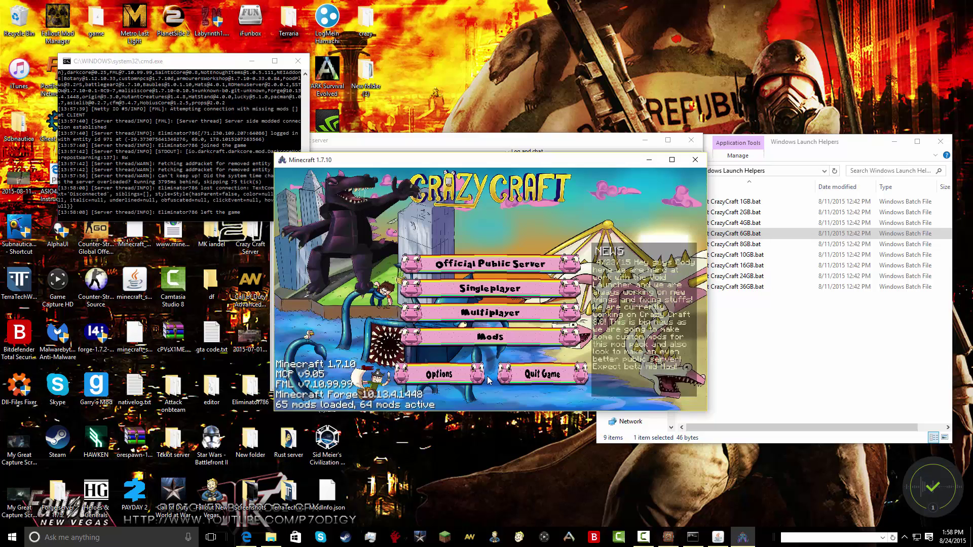
left_click(217, 177)
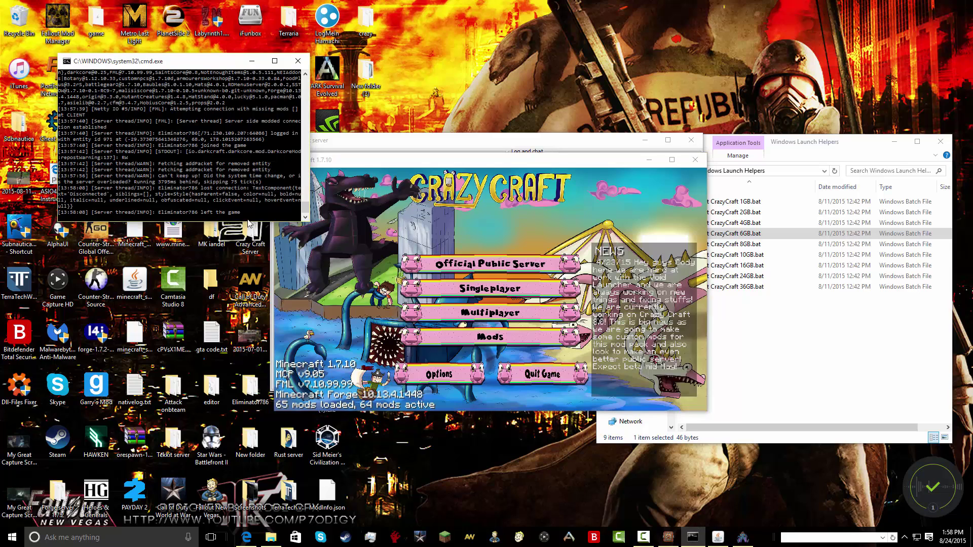
type("stop")
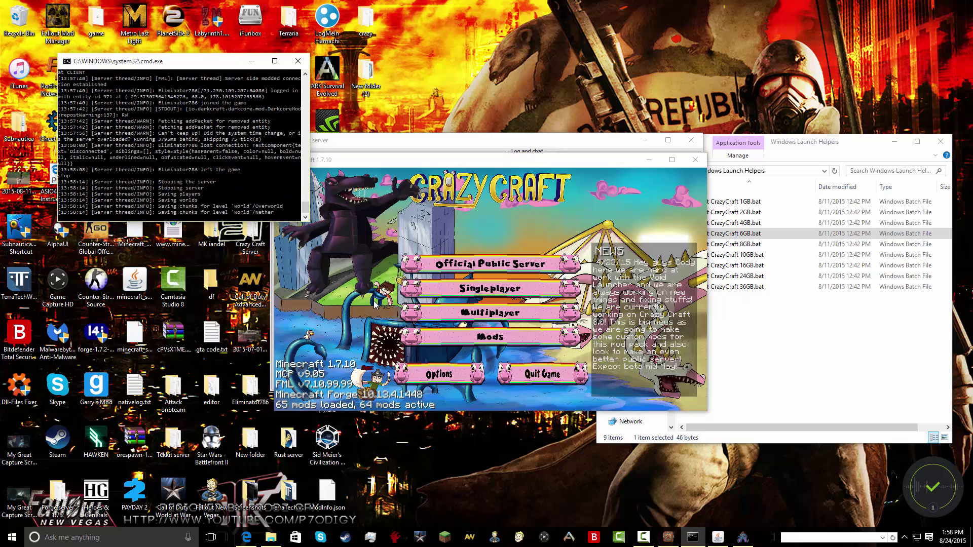